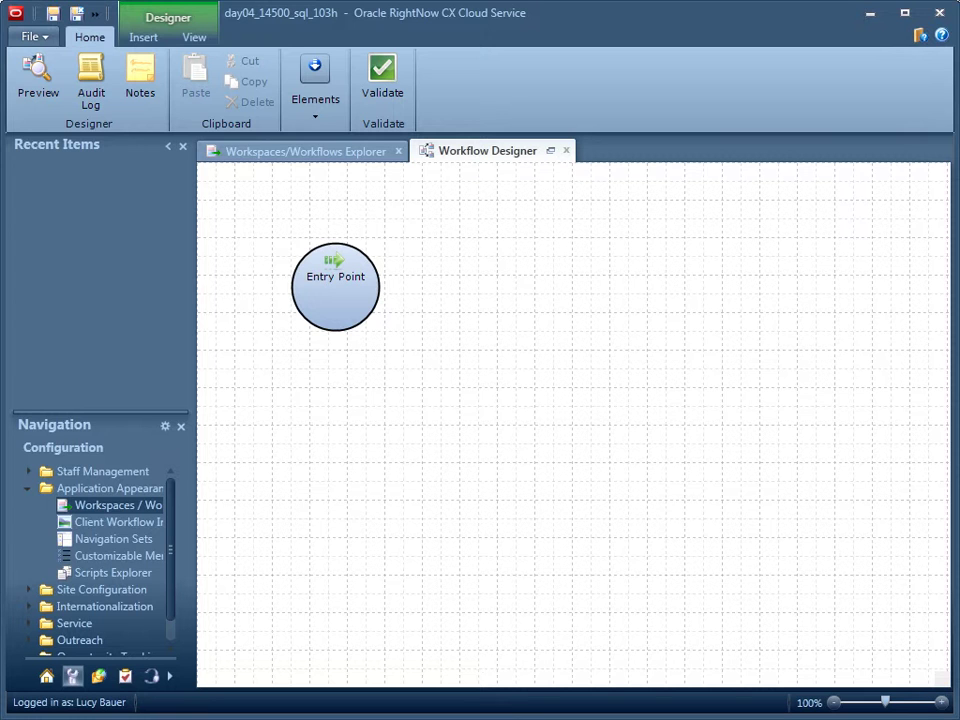
# - In a full-window designer, place a Workspace step linked from Entry Point, then a Decision step beside it
pyautogui.click(550, 151)
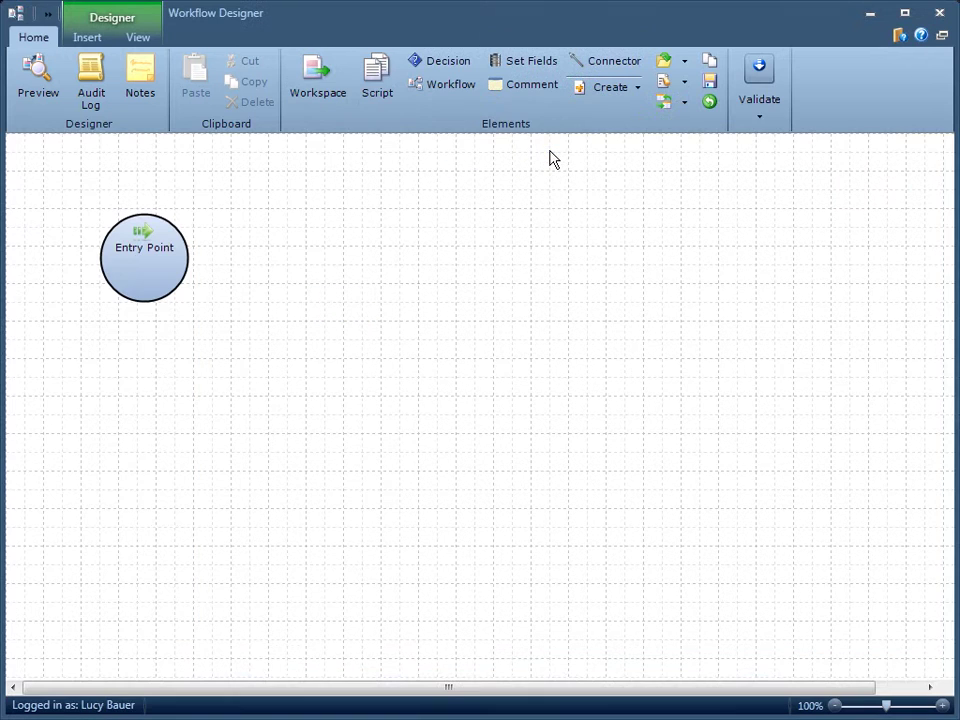
pyautogui.click(315, 72)
pyautogui.click(317, 244)
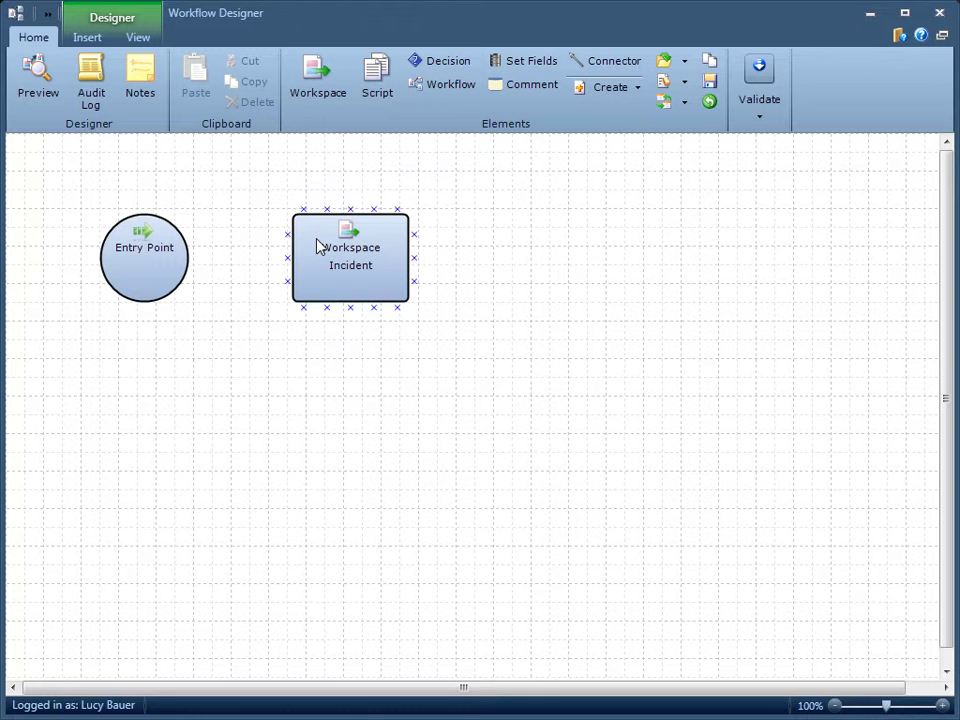
pyautogui.click(192, 262)
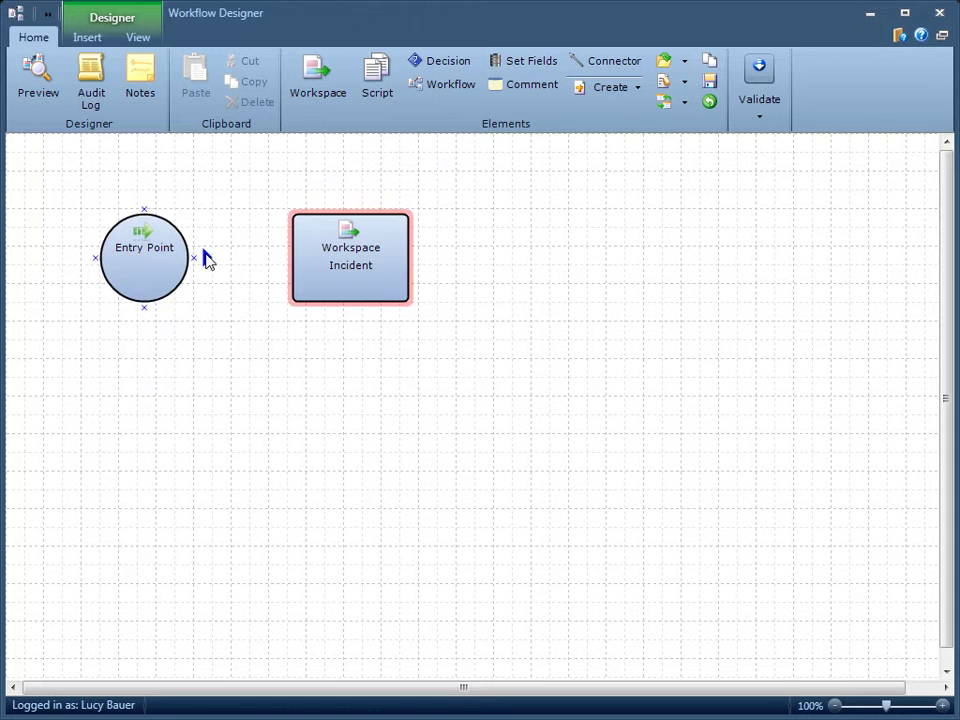
pyautogui.moveTo(205, 258); pyautogui.dragTo(207, 260)
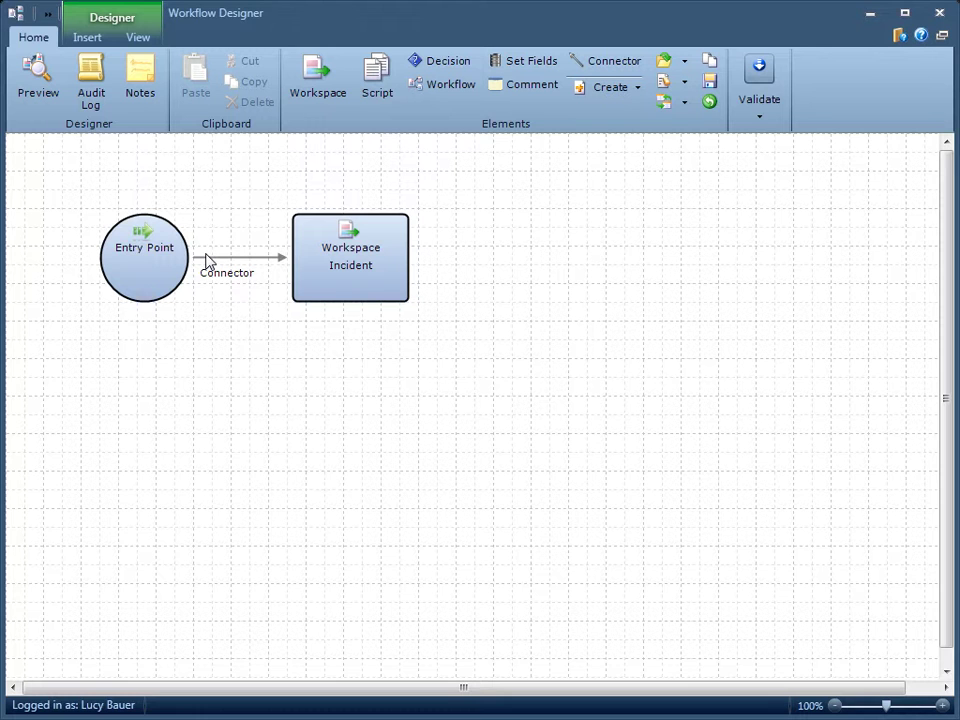
pyautogui.moveTo(449, 64); pyautogui.dragTo(428, 262)
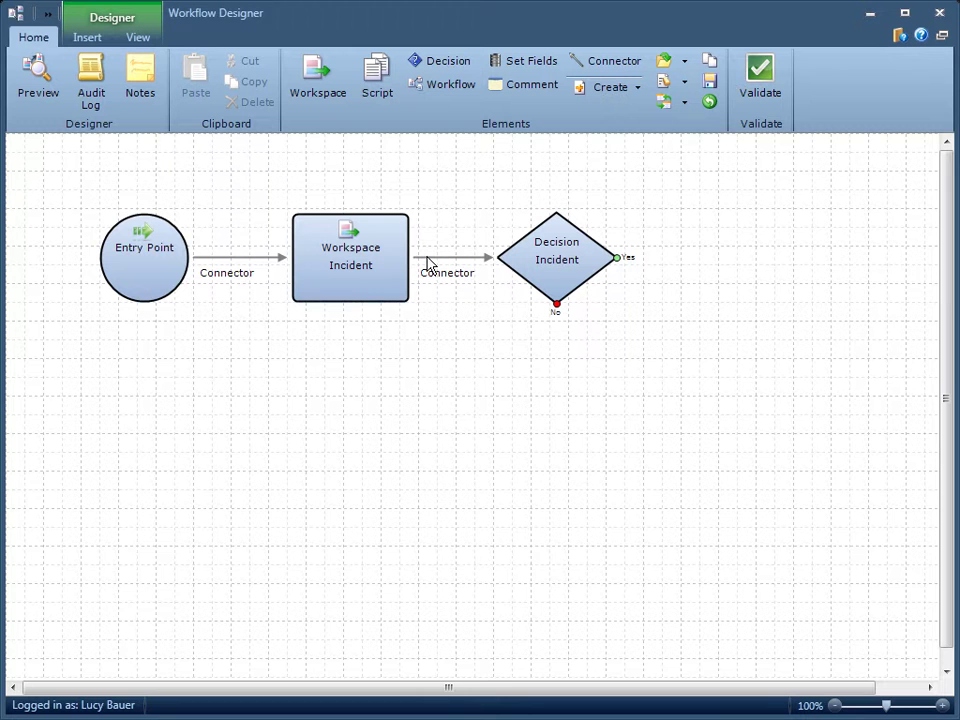
# - Assign the Standard > Incident workspace to the workspace step
pyautogui.click(344, 287)
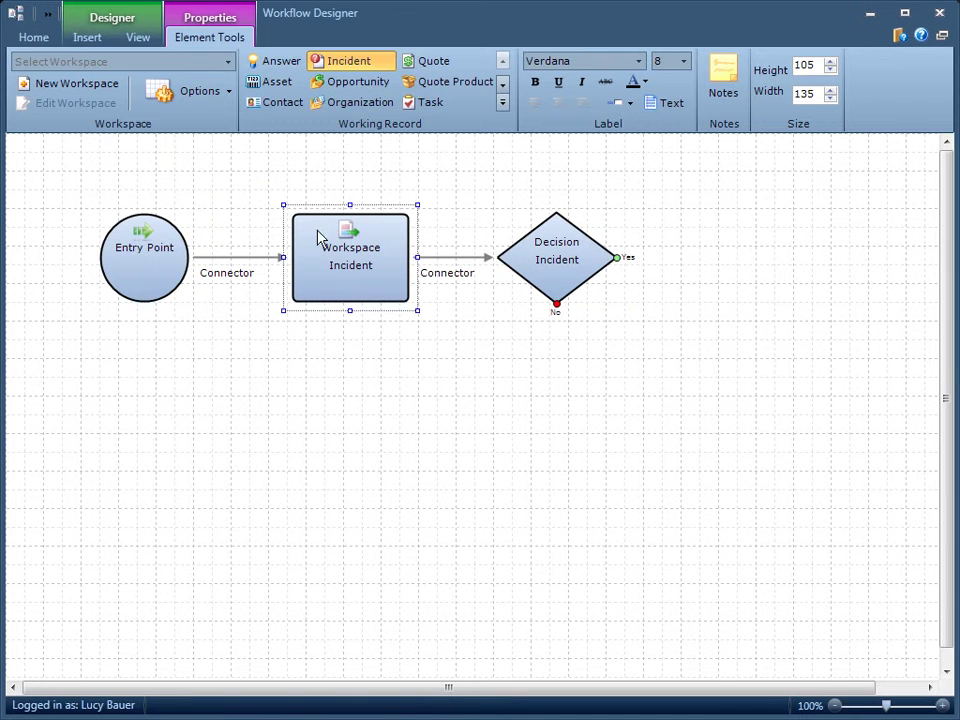
pyautogui.click(228, 63)
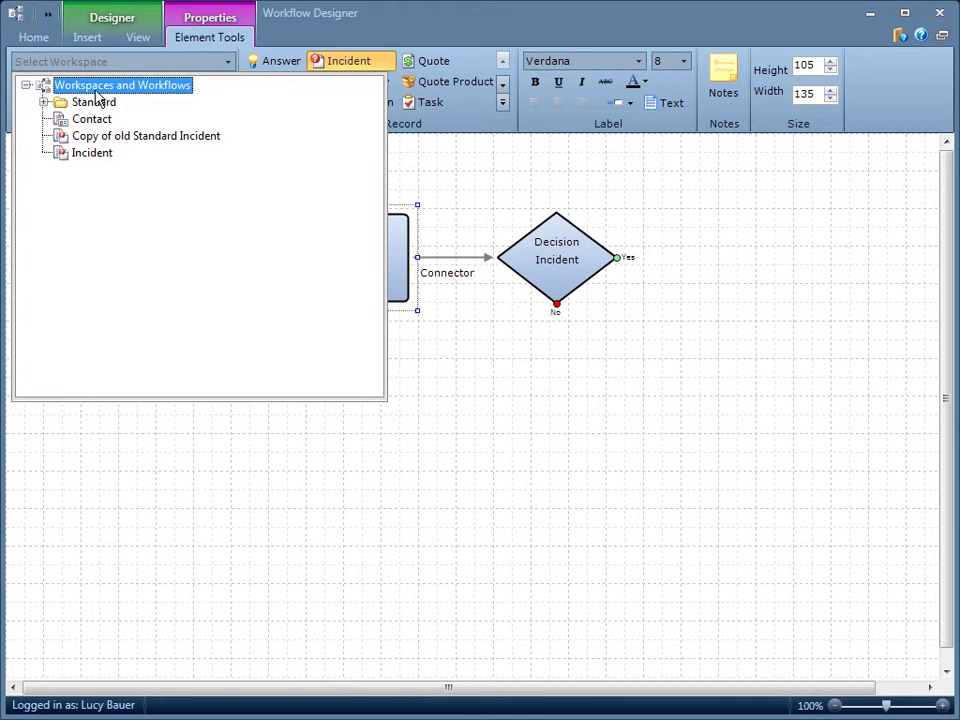
pyautogui.click(43, 103)
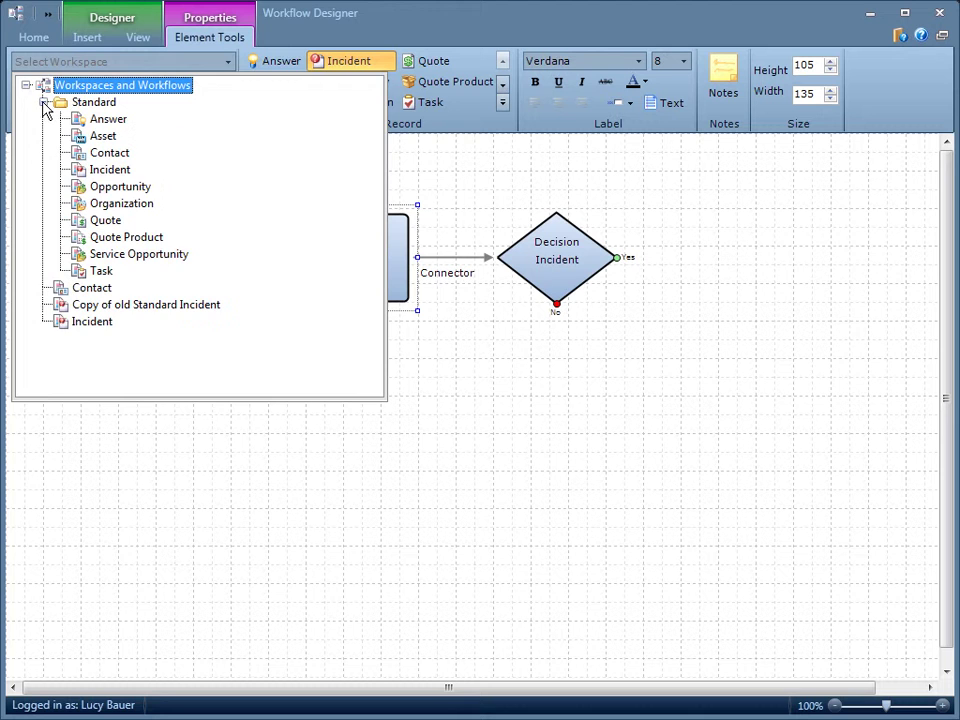
pyautogui.click(110, 170)
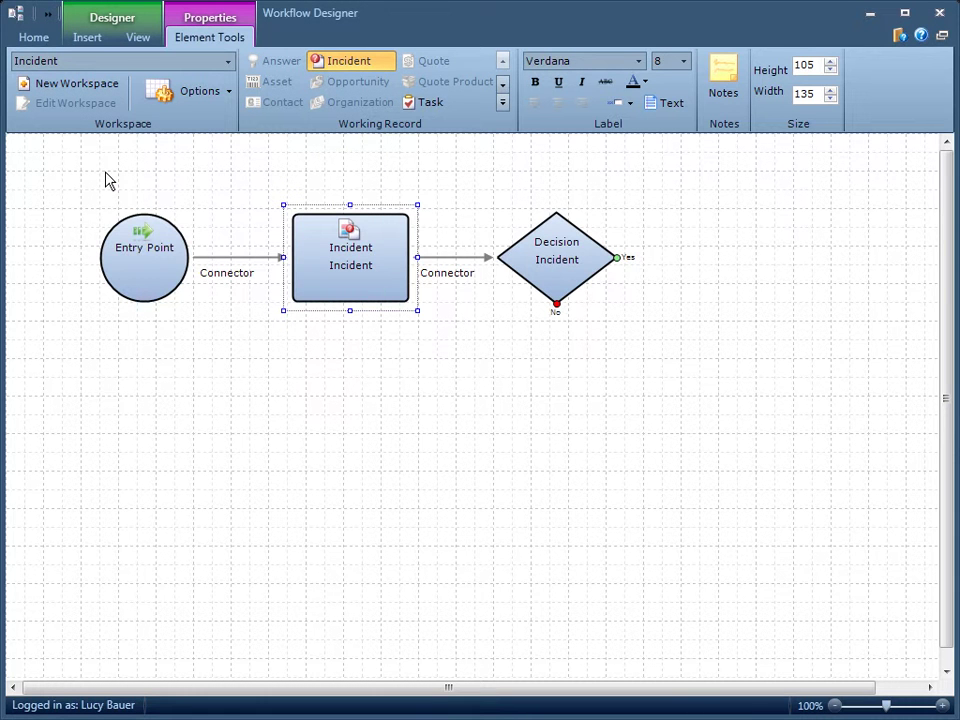
pyautogui.click(452, 258)
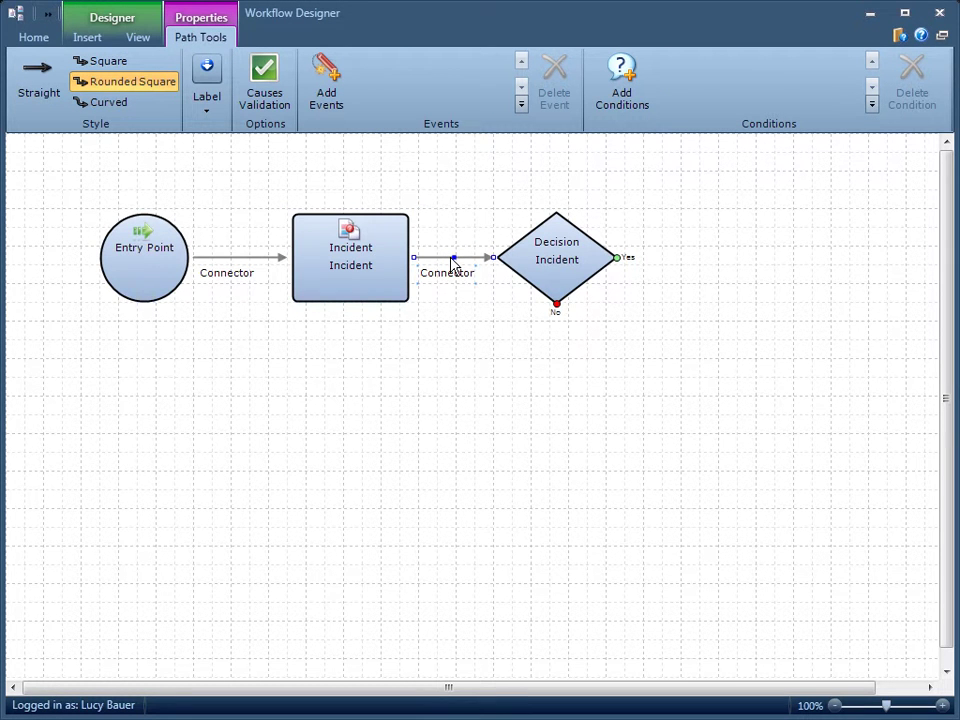
# - Add the 'The record is saved without closing' event to the connector into the Decision step
pyautogui.click(328, 78)
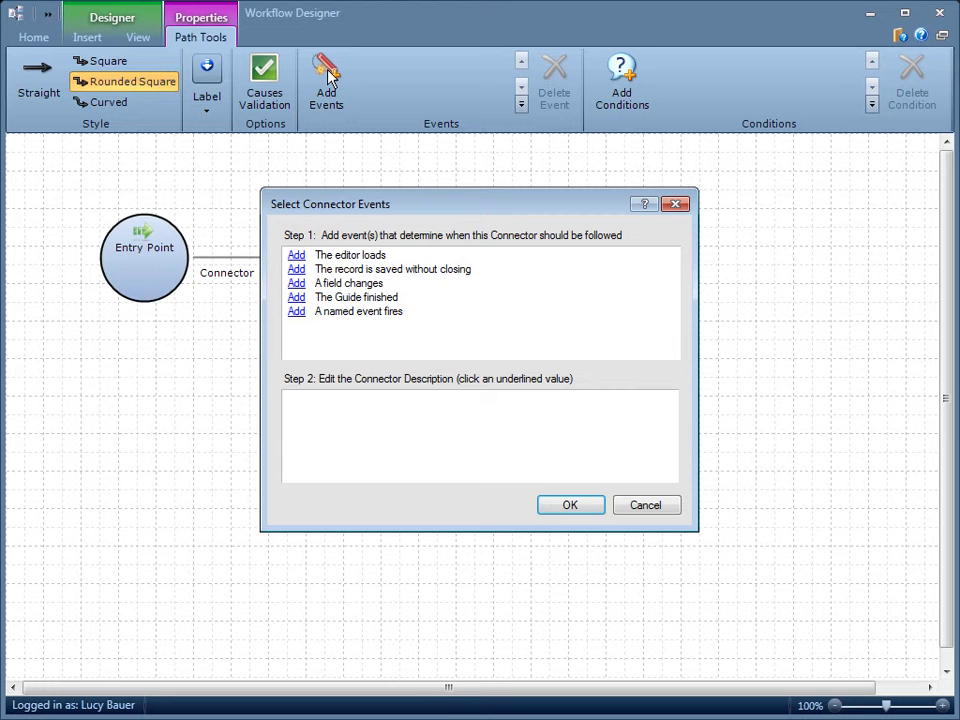
pyautogui.click(296, 270)
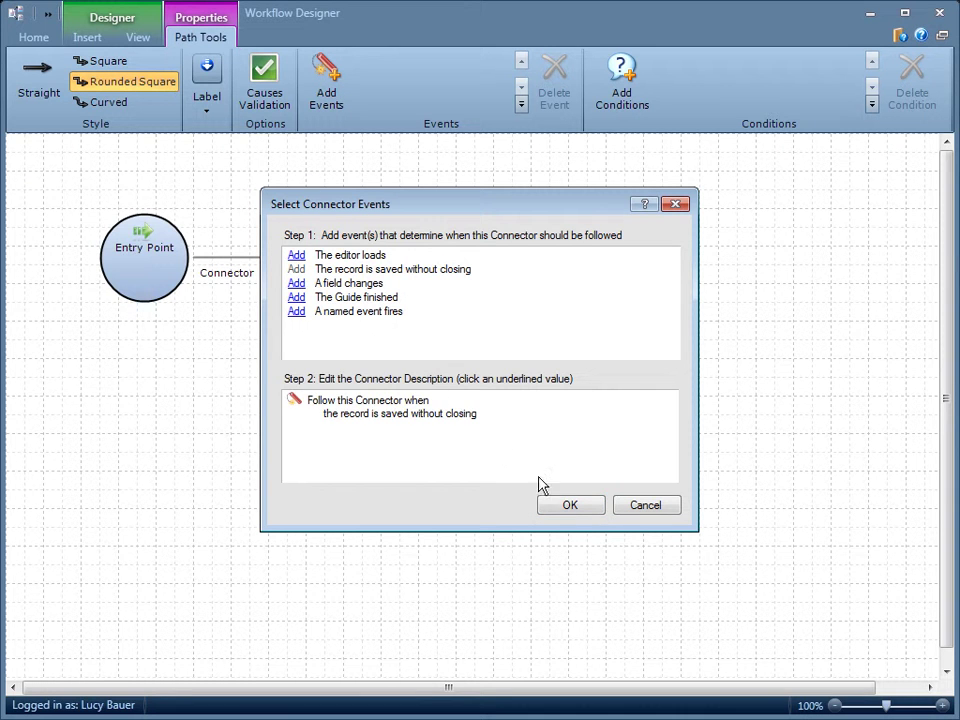
pyautogui.click(569, 505)
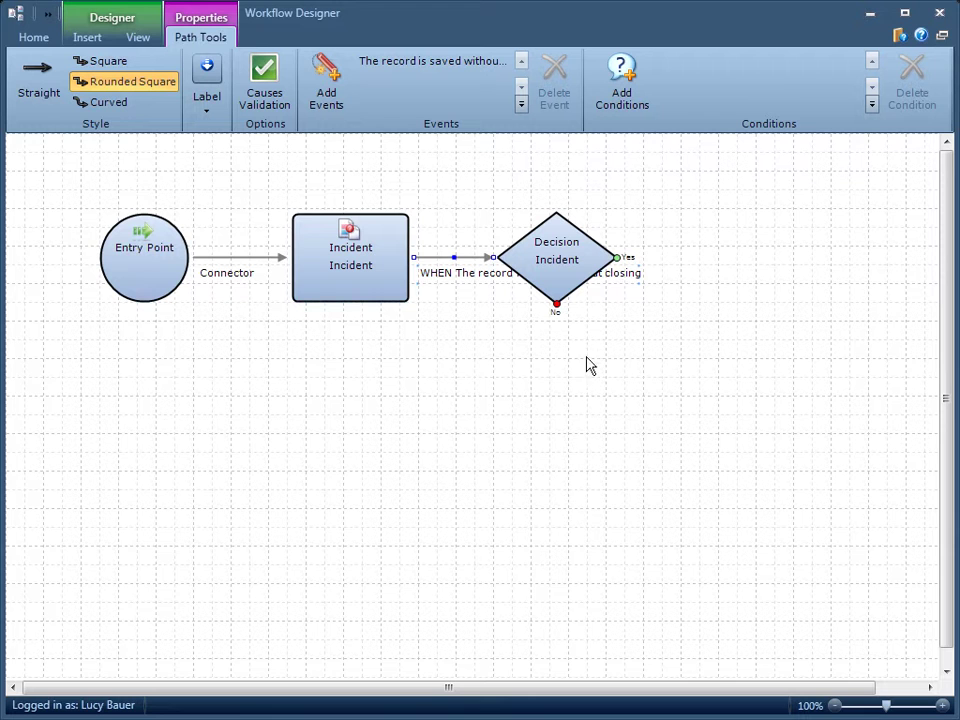
# - Give the connector a field condition: Incidents Status equals Unresolved
pyautogui.click(622, 76)
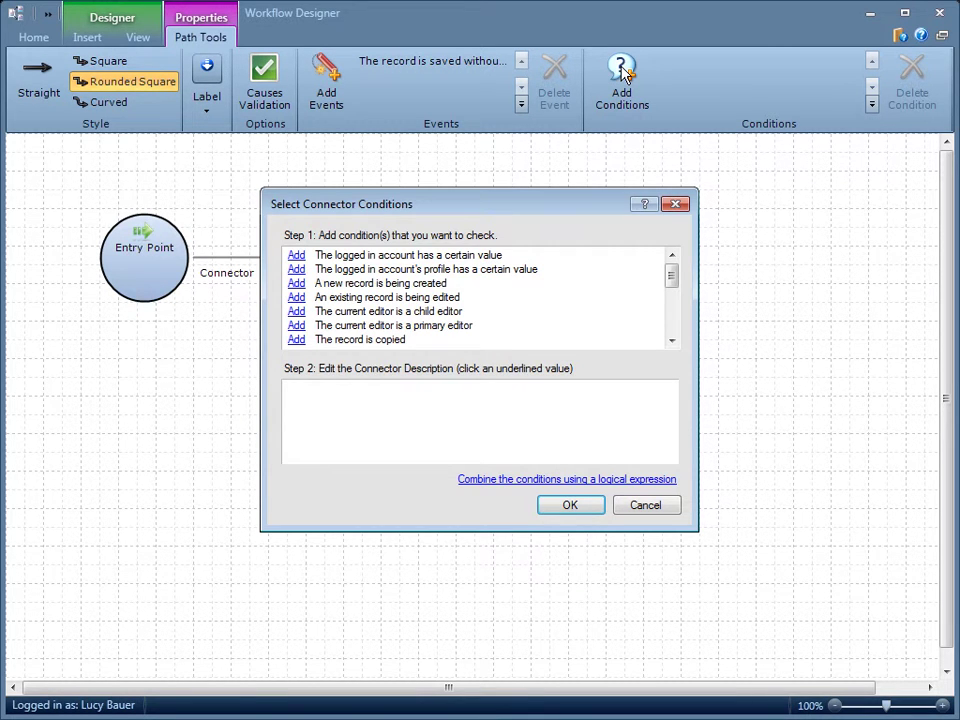
pyautogui.click(672, 341)
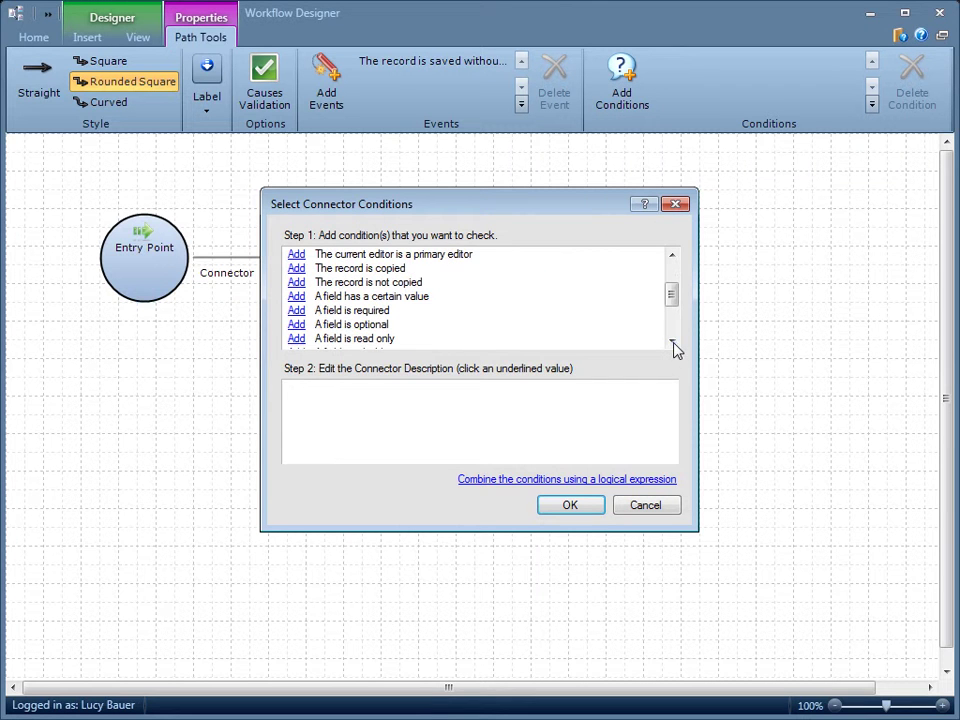
pyautogui.click(296, 296)
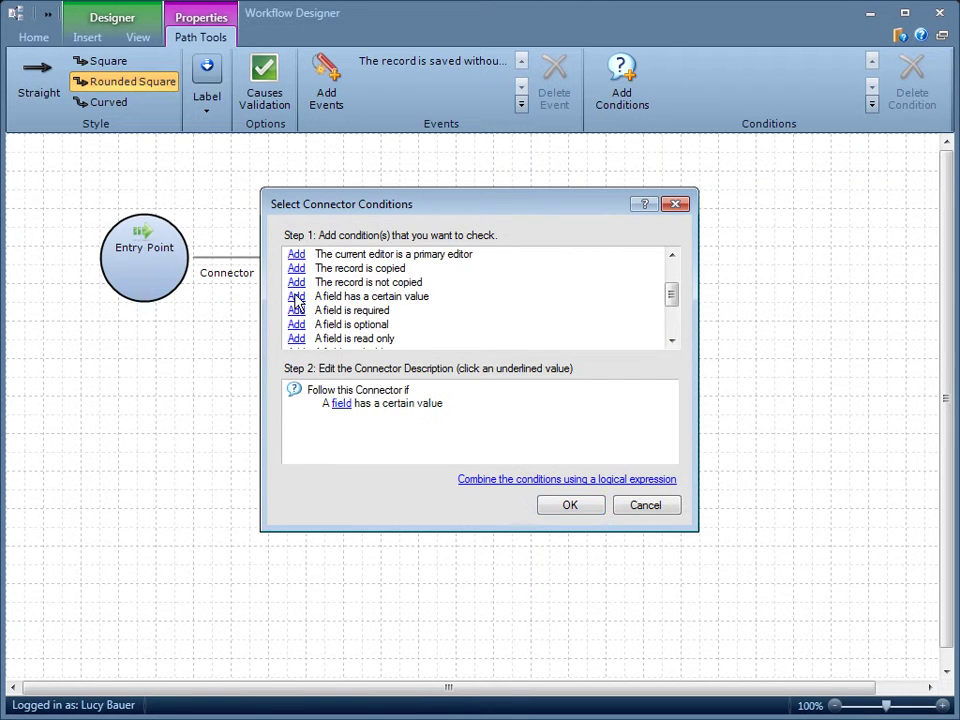
pyautogui.click(340, 404)
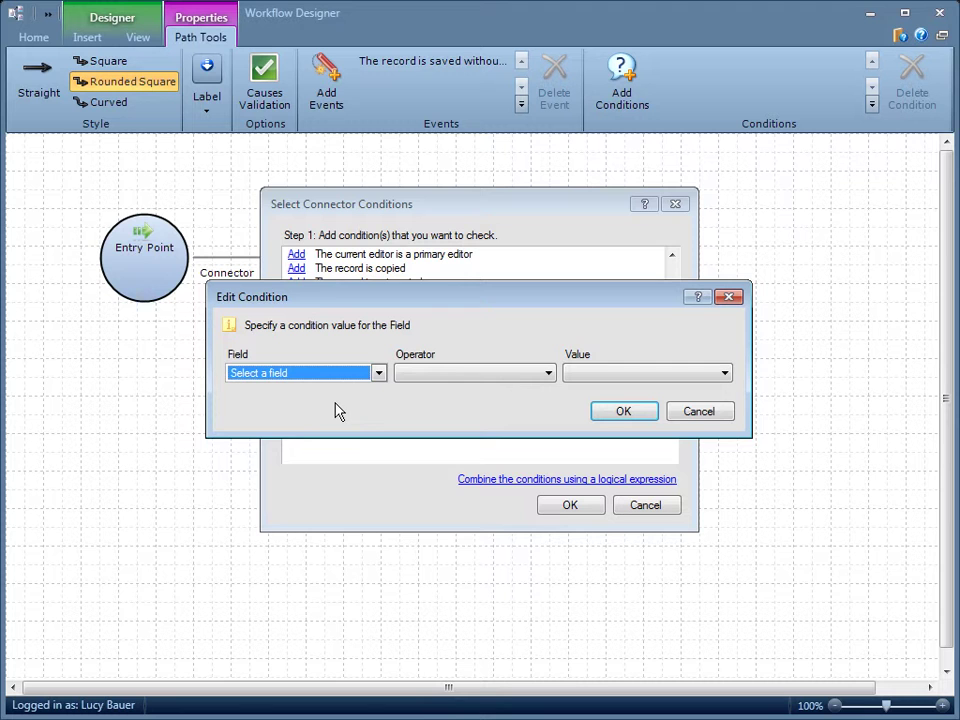
pyautogui.click(378, 373)
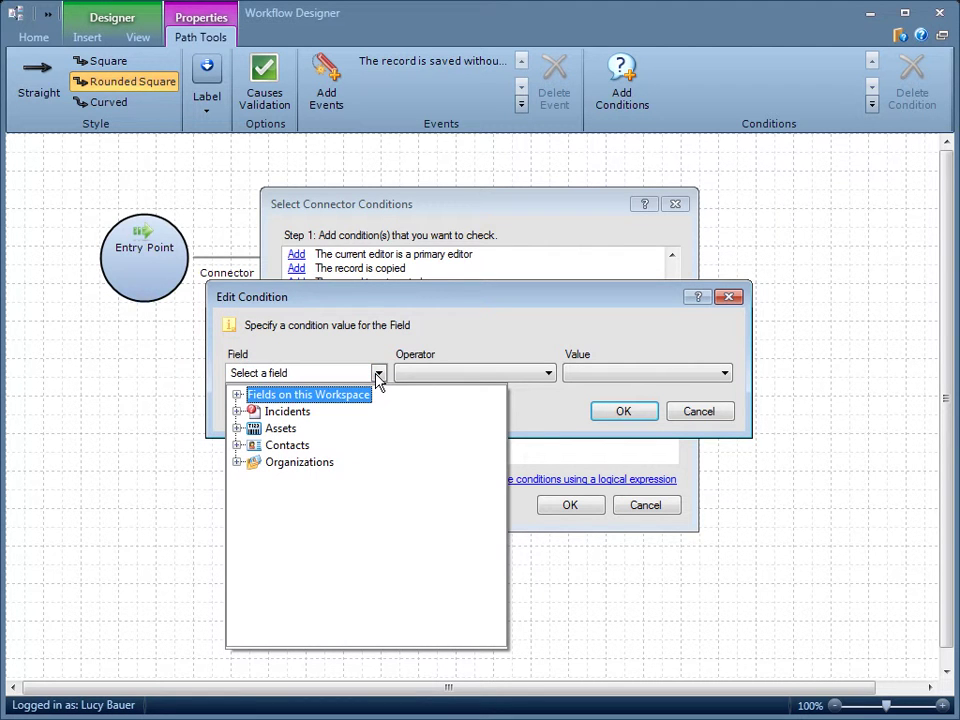
pyautogui.click(237, 411)
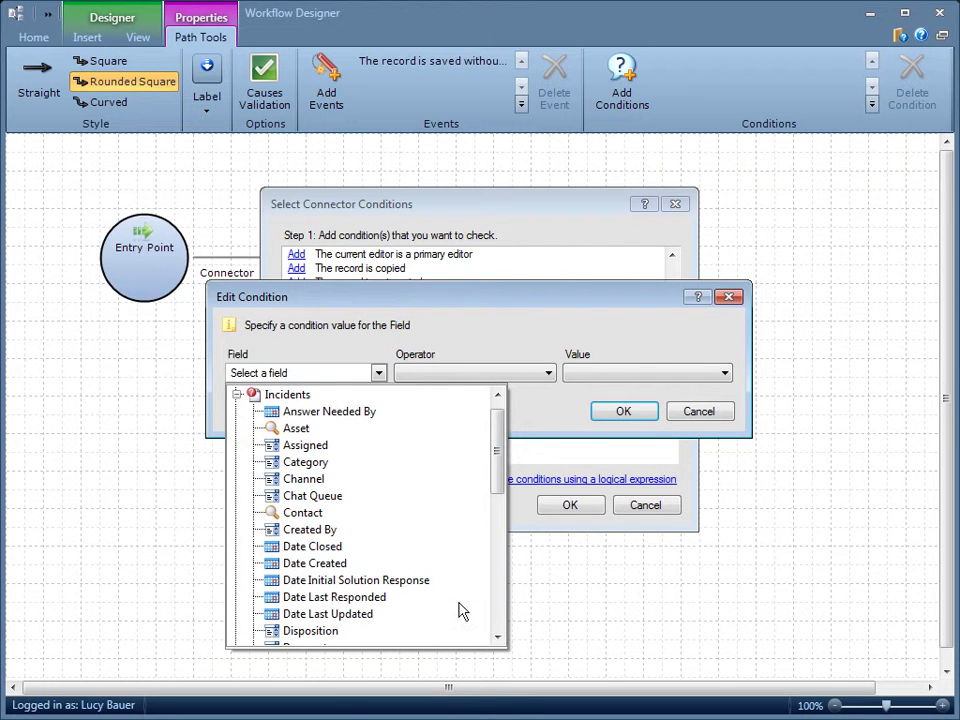
pyautogui.scroll(-5, 478, 635)
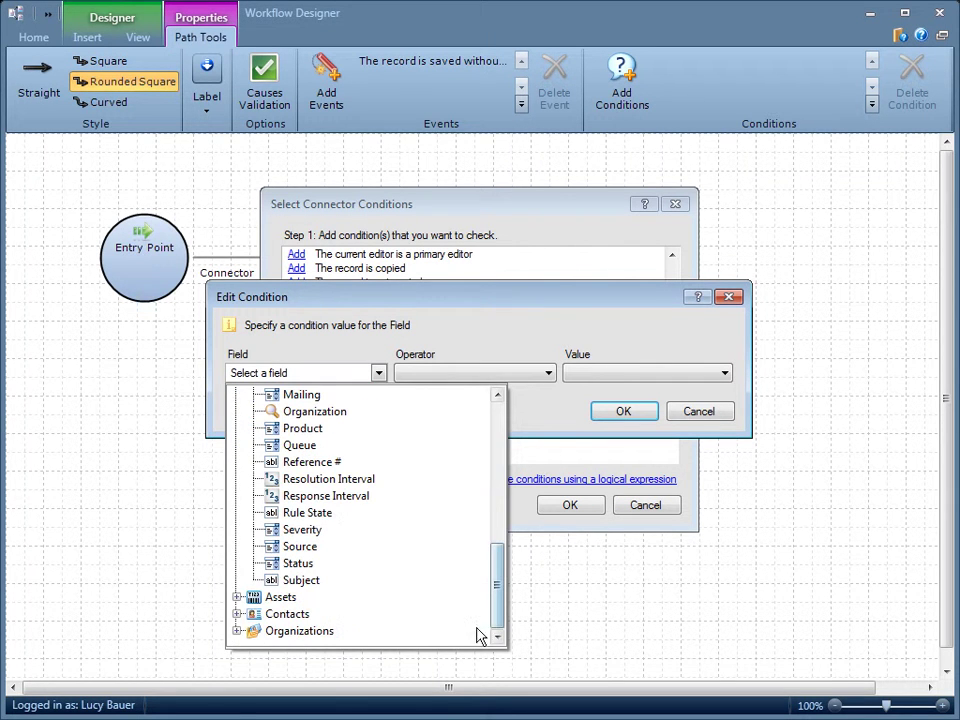
pyautogui.click(299, 564)
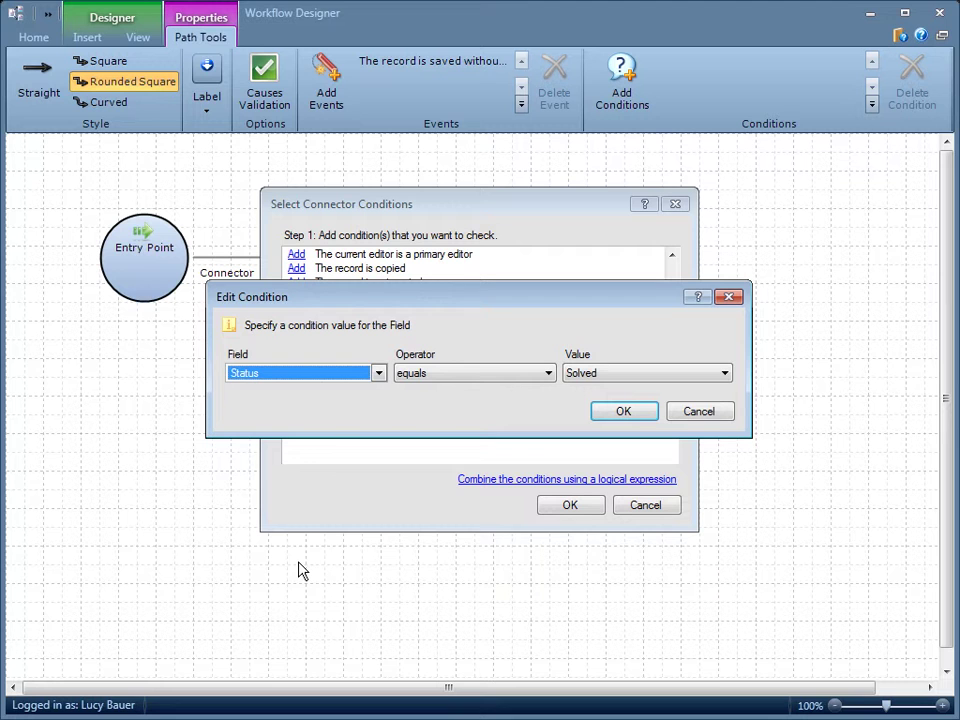
pyautogui.click(725, 374)
pyautogui.click(589, 404)
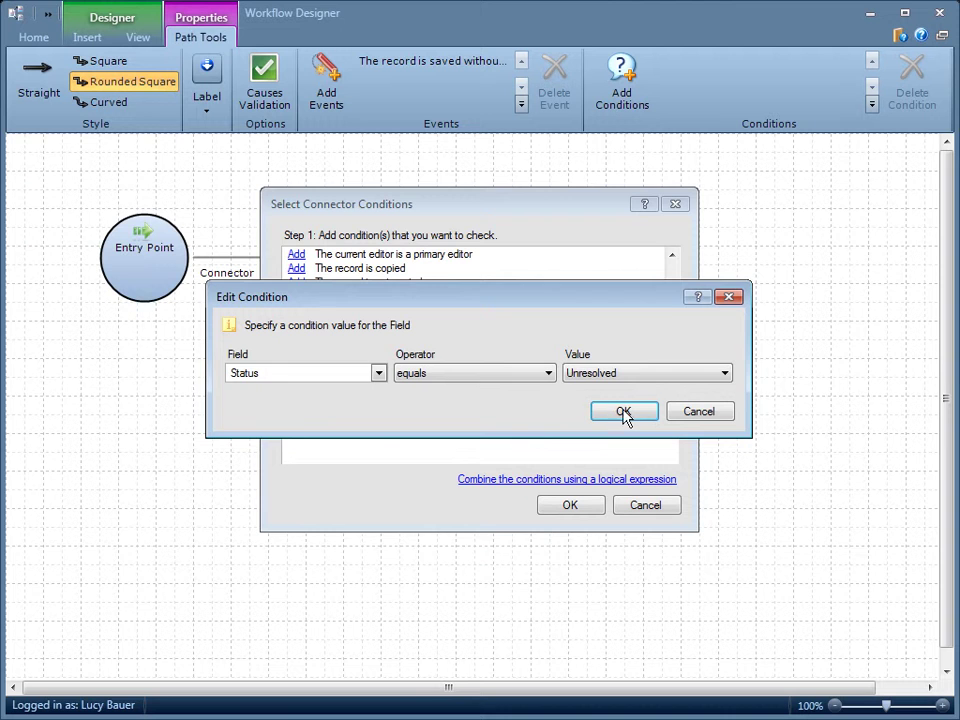
pyautogui.click(629, 417)
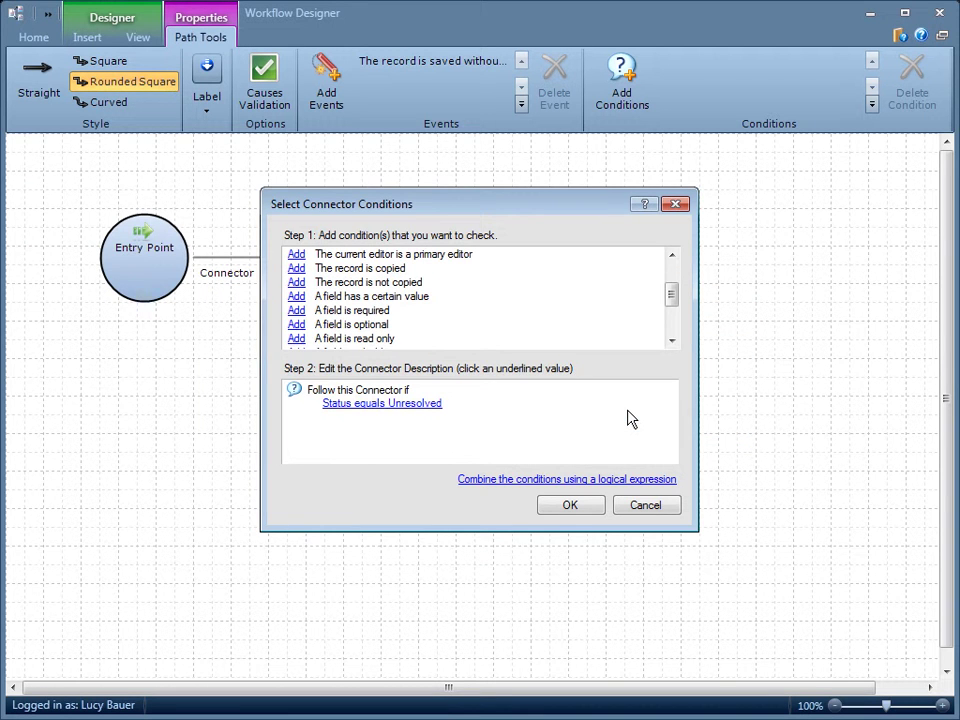
pyautogui.click(571, 503)
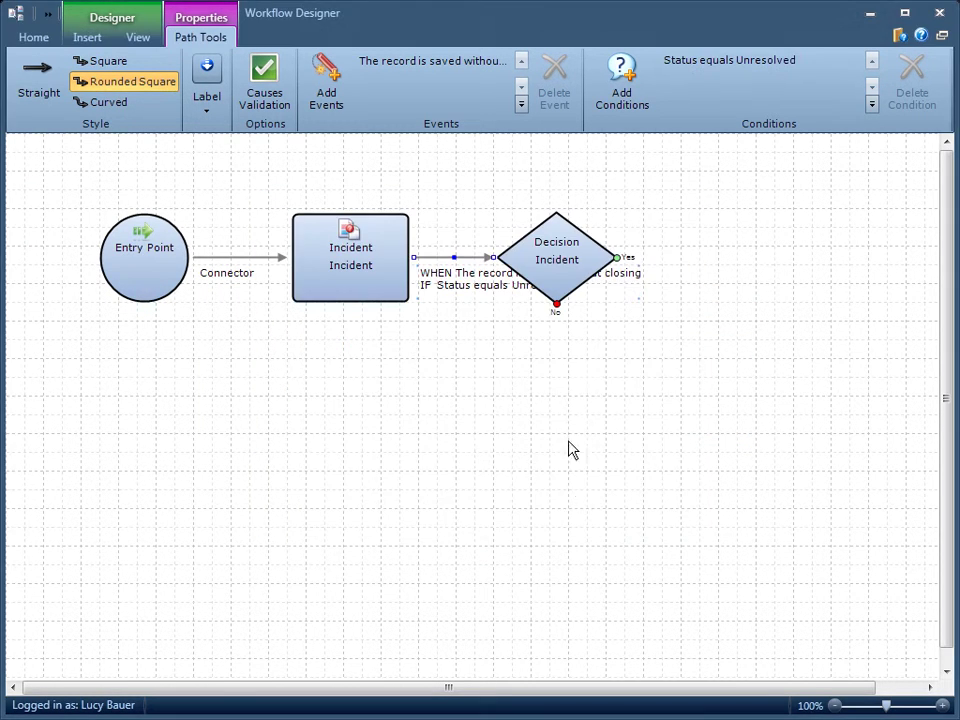
# - Move the Decision step further right and make it a decision on the Status field
pyautogui.moveTo(565, 265); pyautogui.dragTo(708, 272)
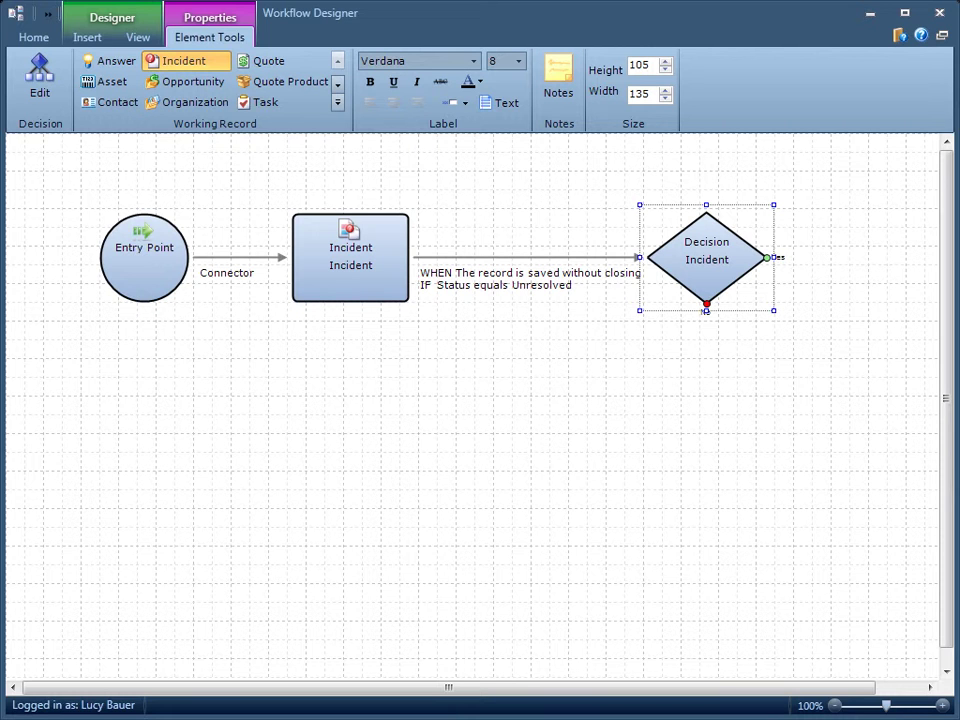
pyautogui.click(40, 68)
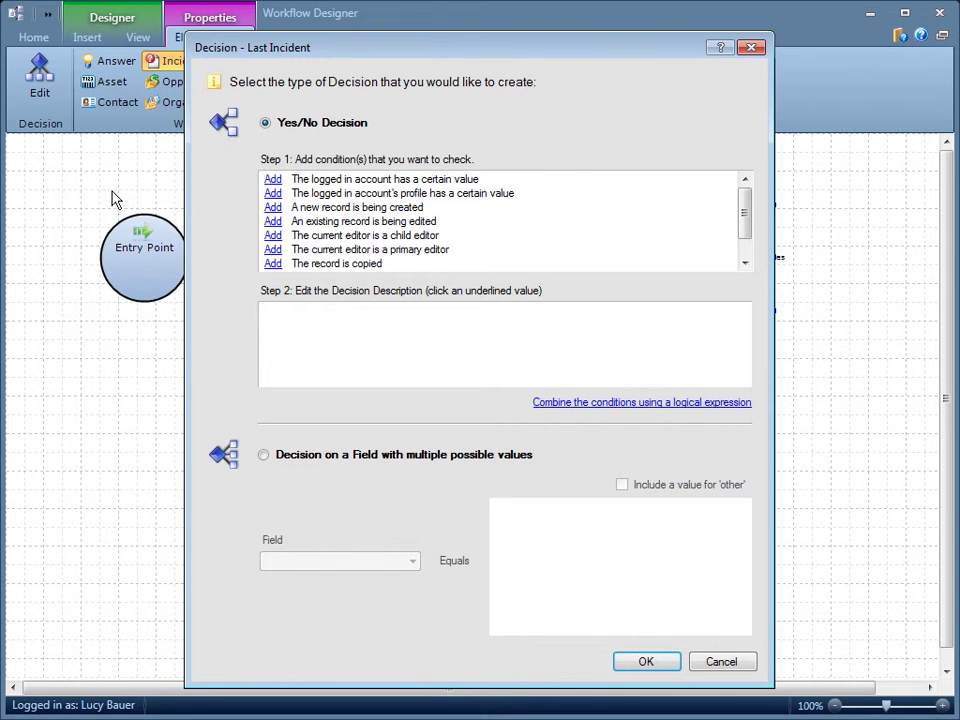
pyautogui.click(264, 456)
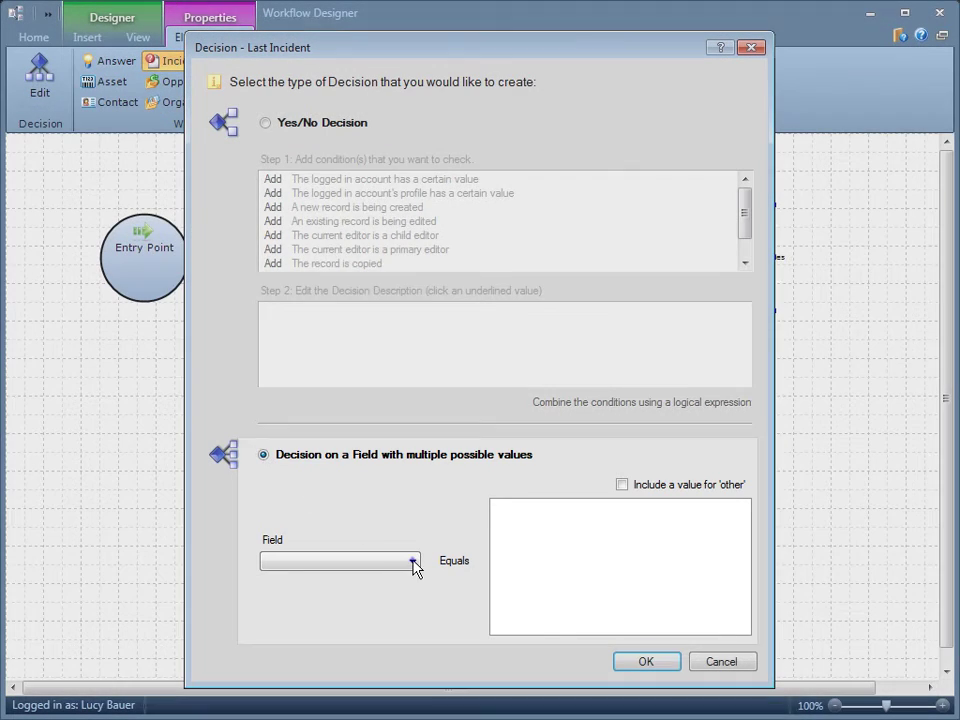
pyautogui.click(413, 562)
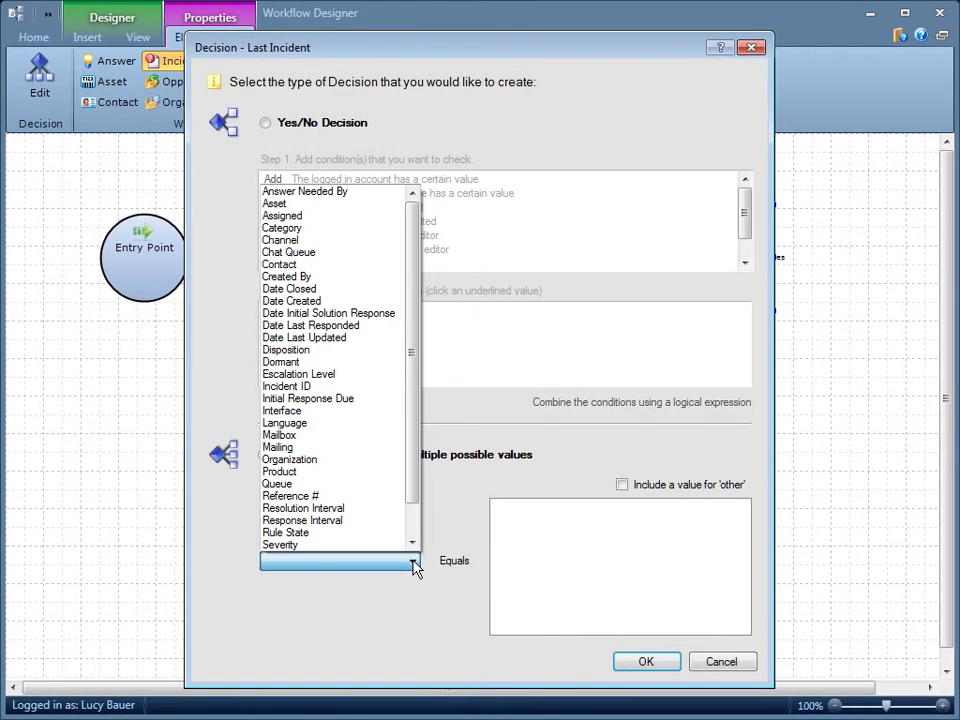
pyautogui.scroll(-1, 413, 545)
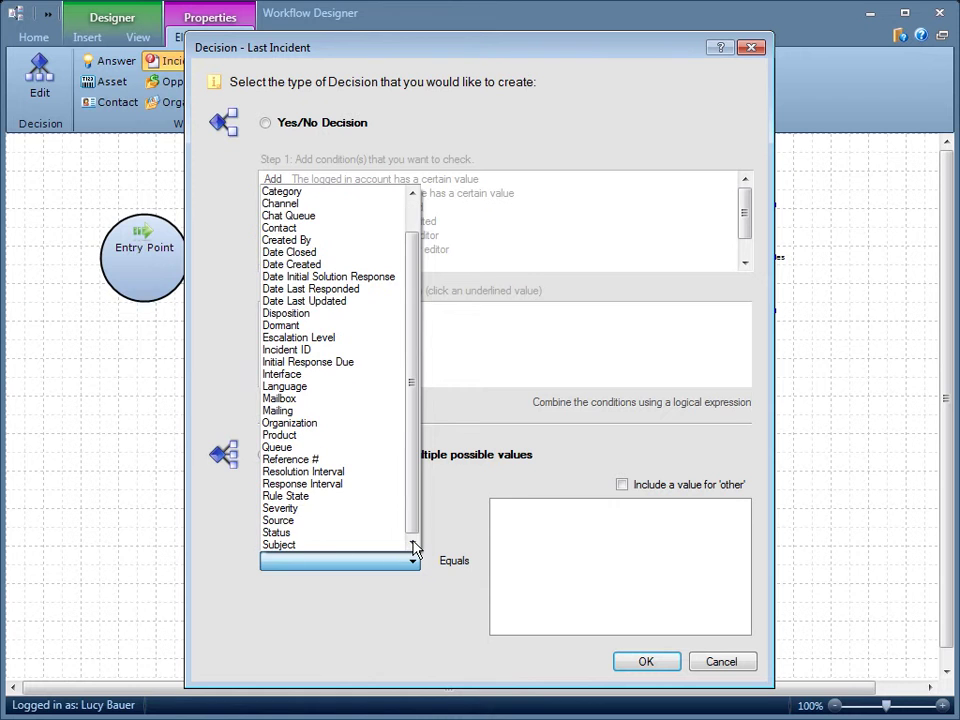
pyautogui.click(278, 533)
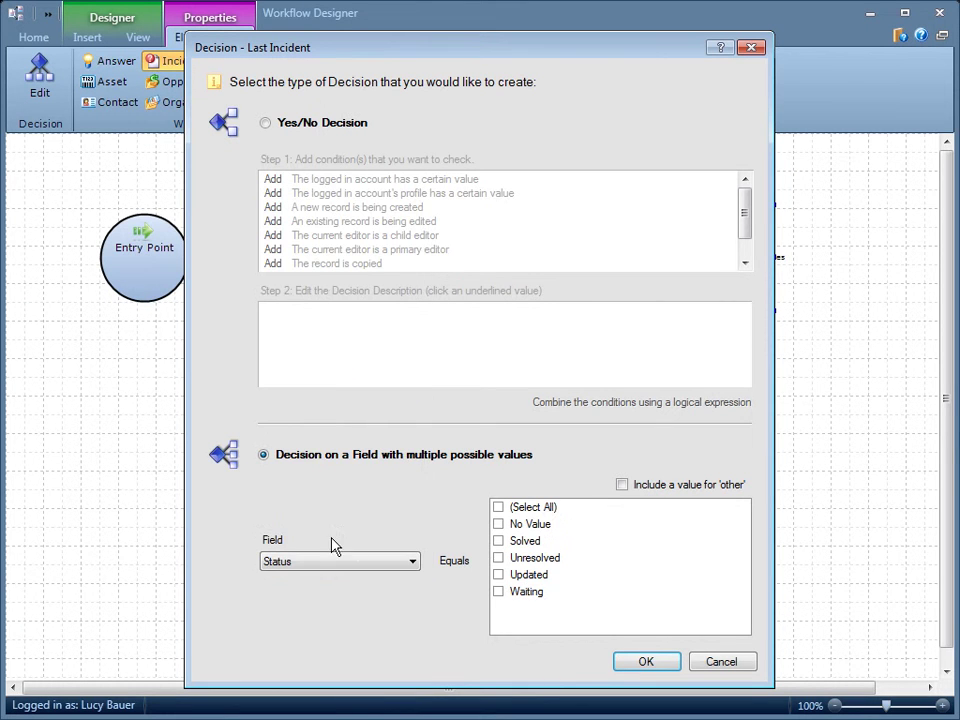
# - Give the Status decision Unresolved, Updated and Other outputs
pyautogui.click(498, 558)
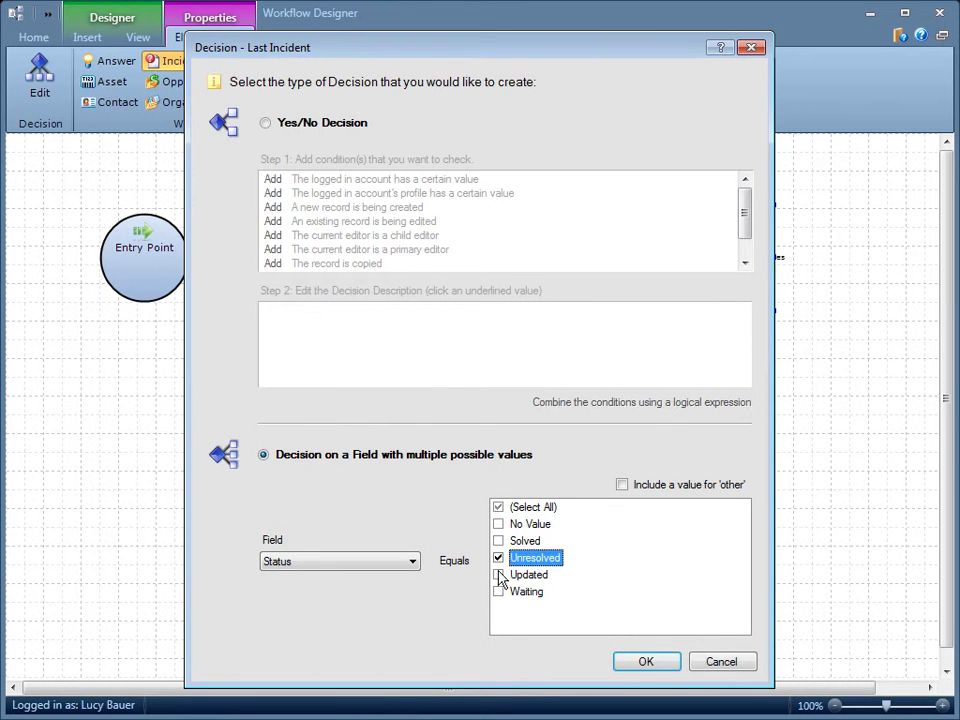
pyautogui.click(498, 575)
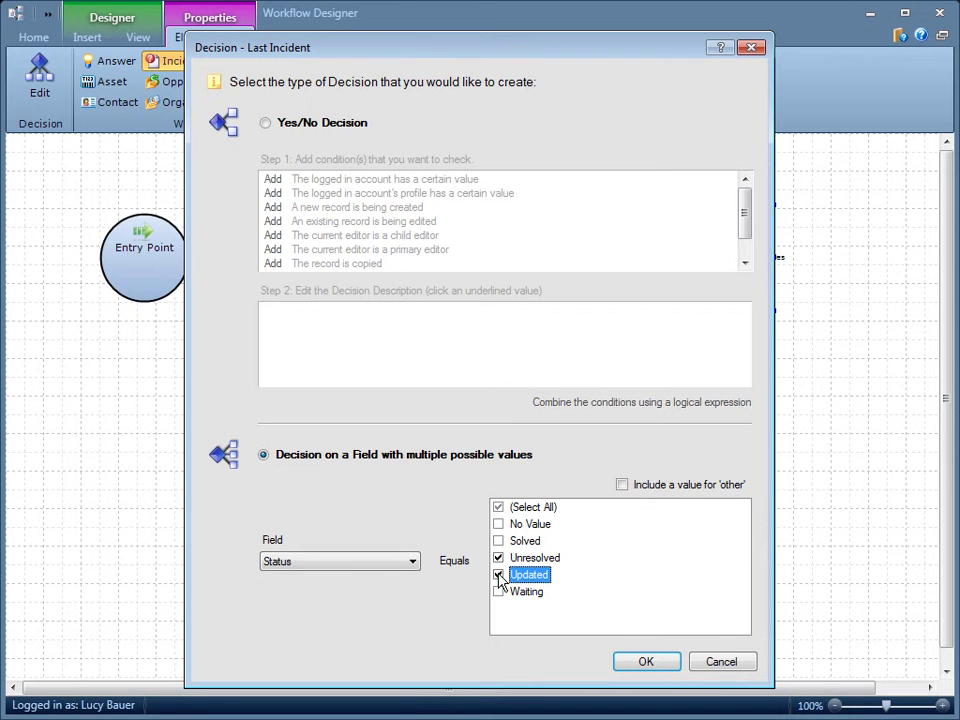
pyautogui.click(622, 486)
pyautogui.click(645, 661)
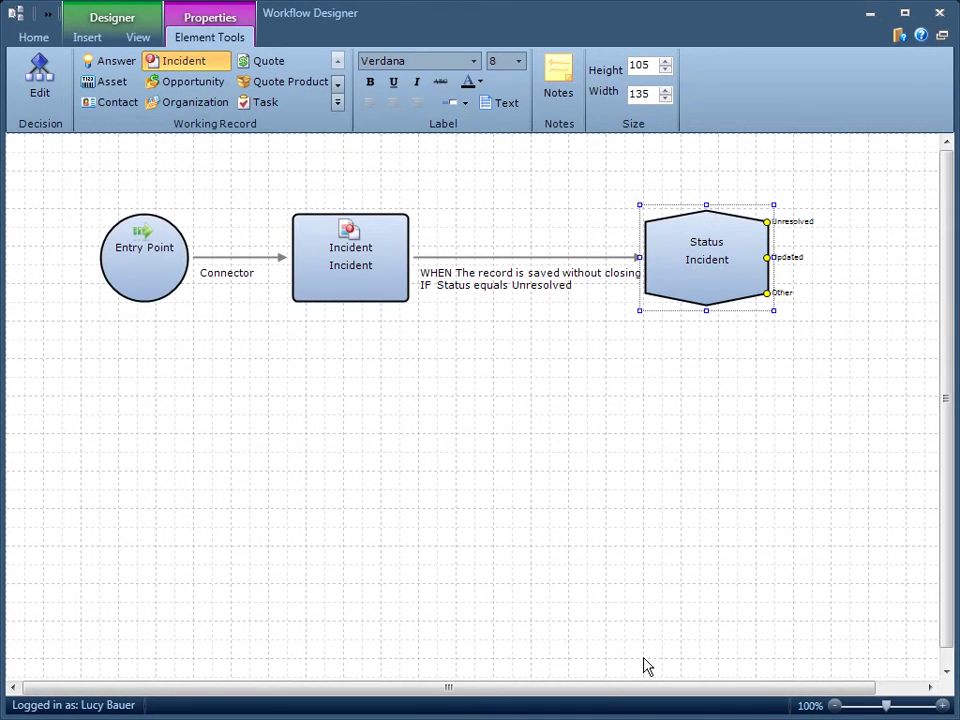
pyautogui.click(34, 38)
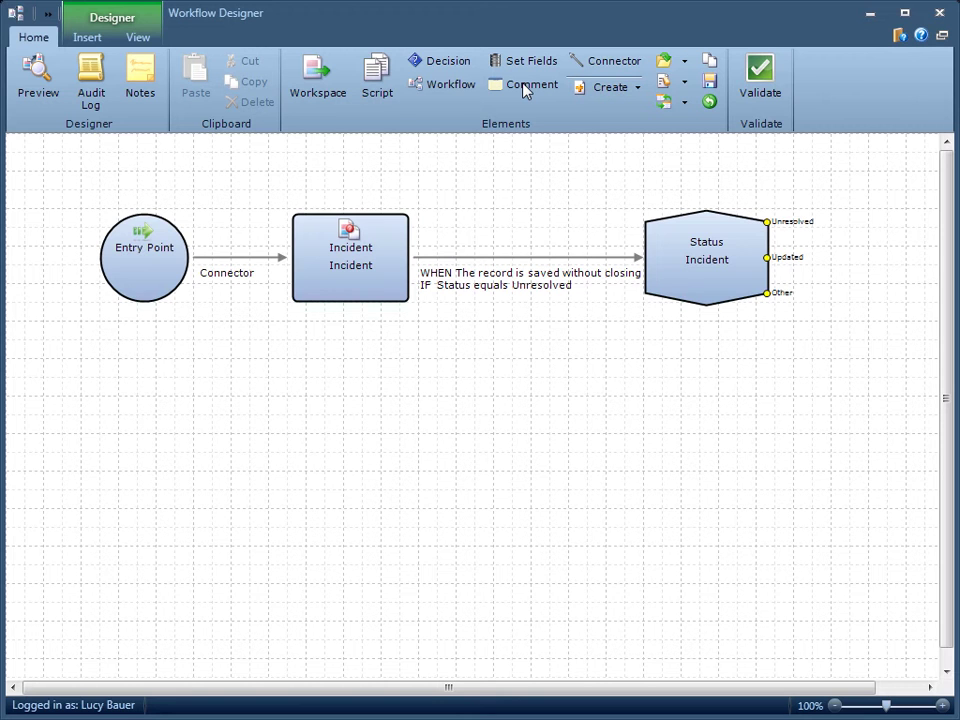
# - Add a widened comment note 'Type your comments here.' below Status, linked to the decision
pyautogui.click(714, 392)
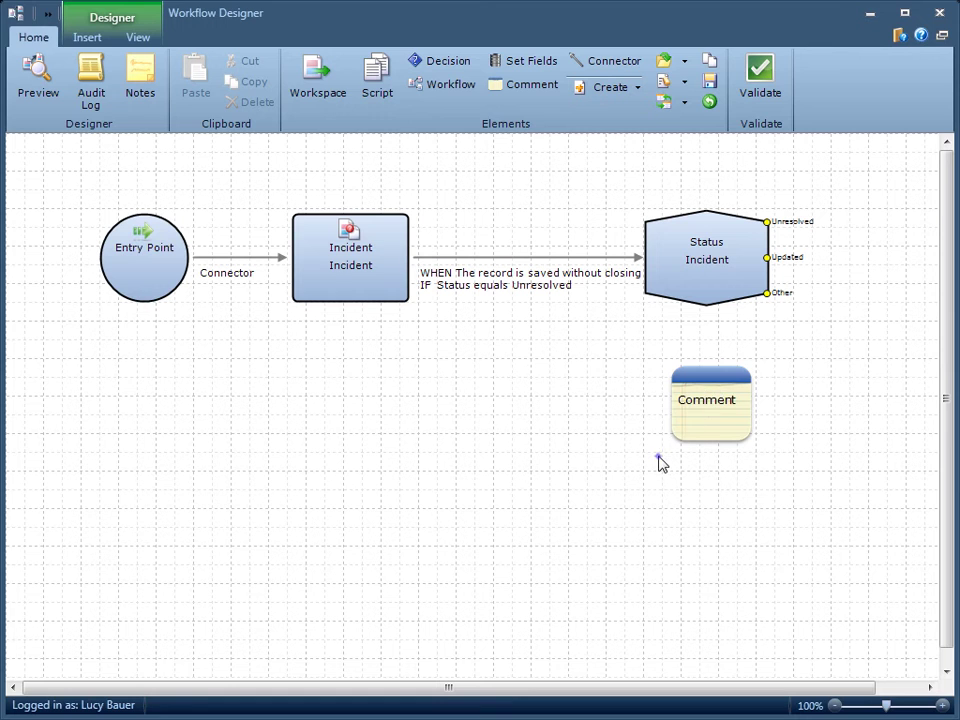
pyautogui.moveTo(655, 458); pyautogui.dragTo(546, 466)
pyautogui.doubleClick(615, 404)
pyautogui.write('Type your comm')
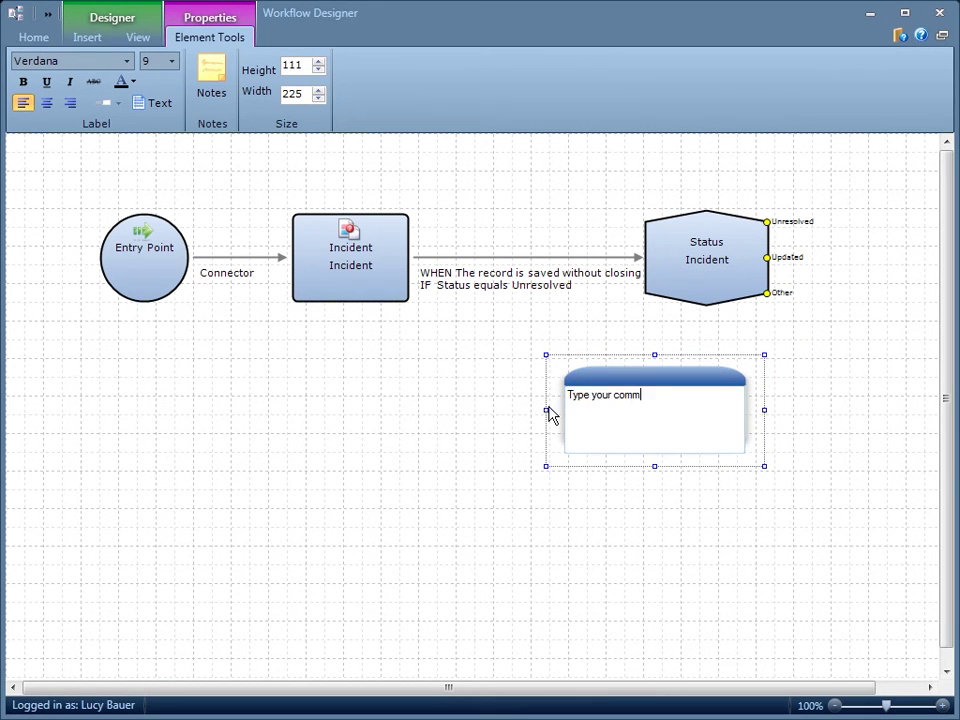
pyautogui.write('ents here.')
pyautogui.click(548, 416)
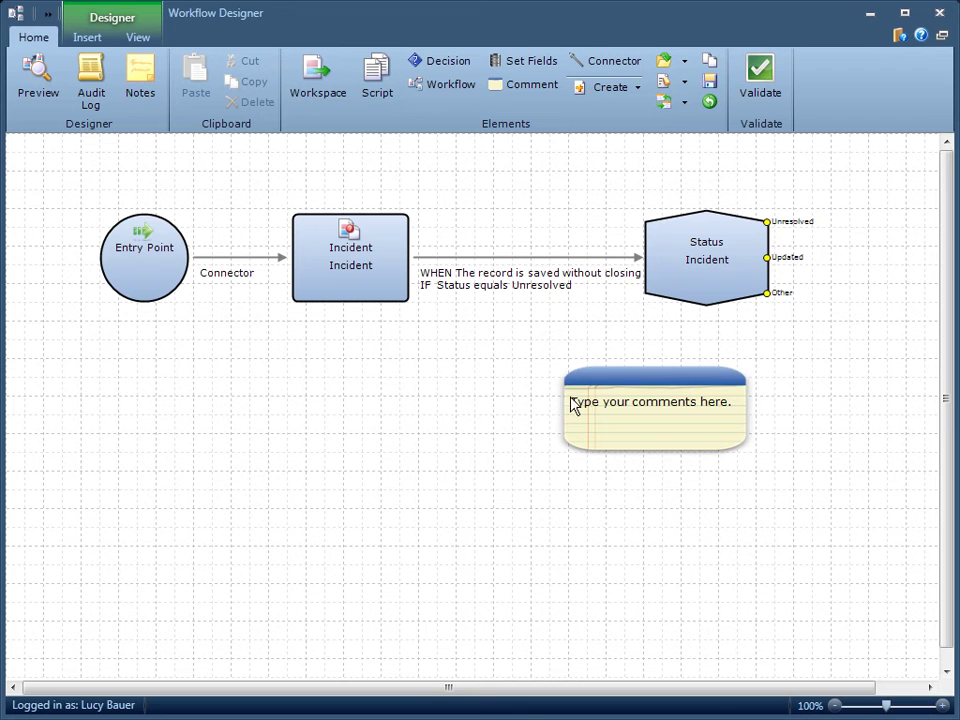
pyautogui.click(669, 367)
pyautogui.moveTo(655, 346); pyautogui.dragTo(688, 312)
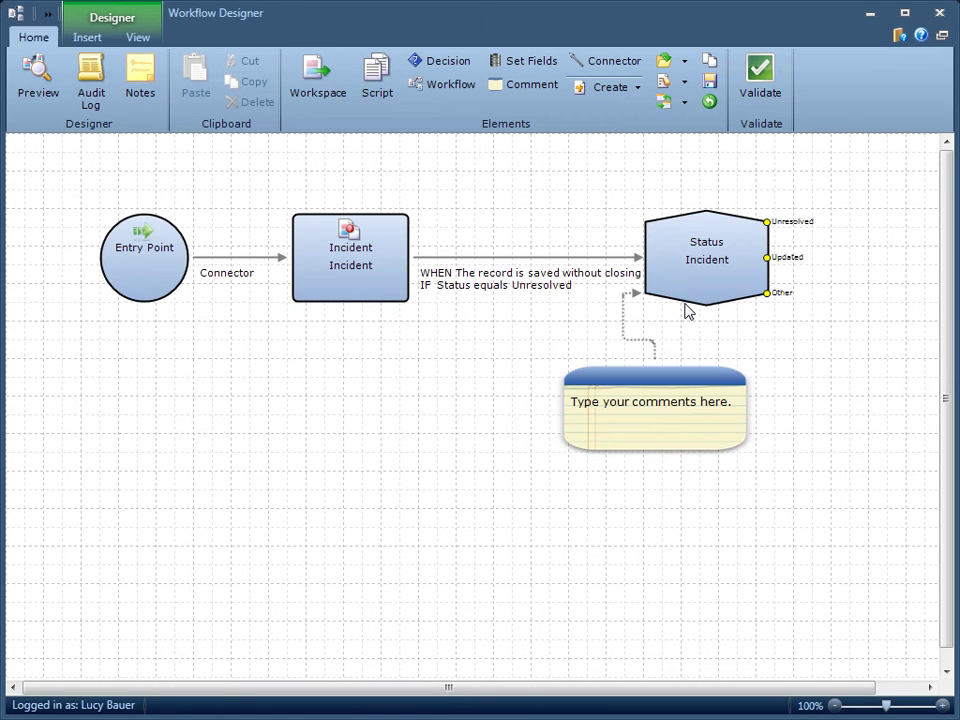